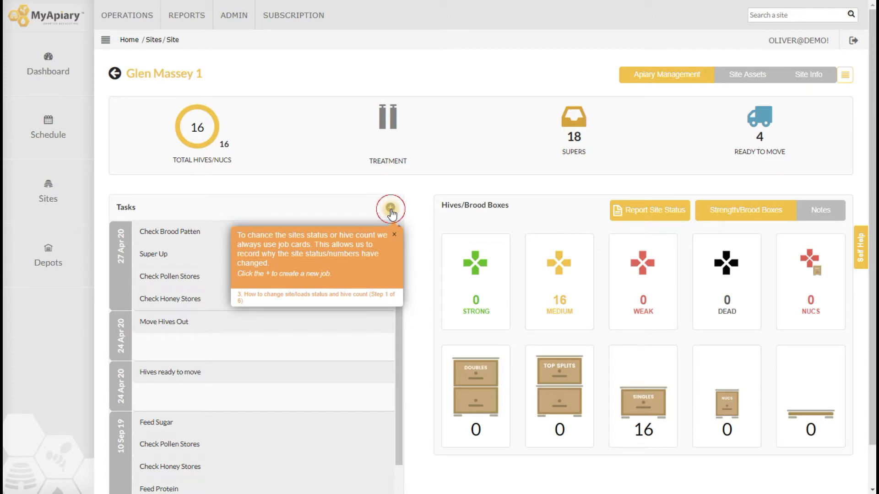
# Start a new job for the Glen Massey 1 site with the Split Hives job type and review its task list.
pyautogui.click(391, 208)
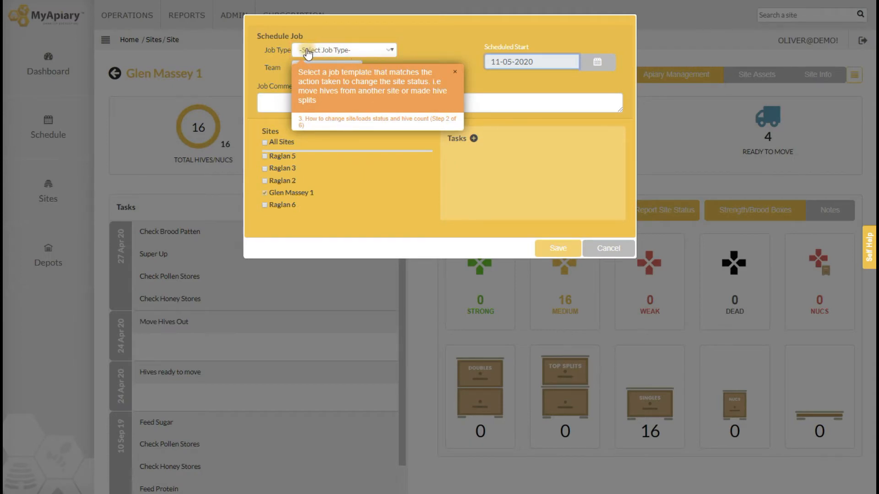
pyautogui.click(344, 51)
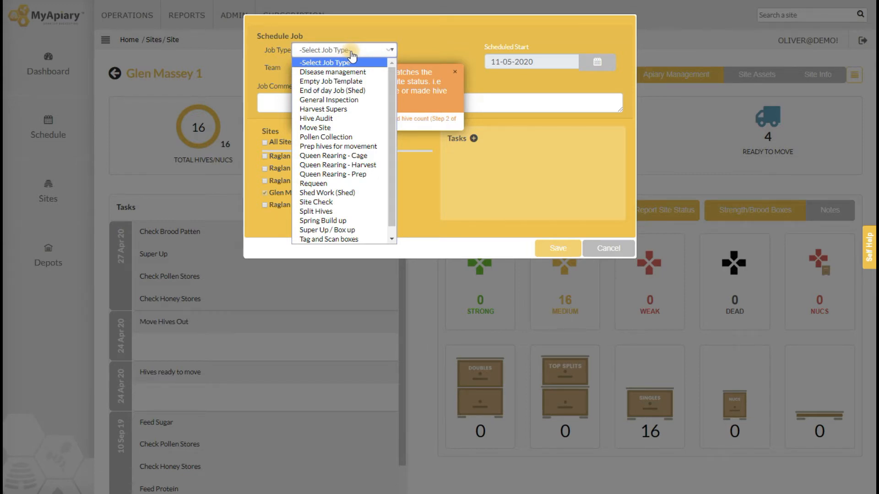
pyautogui.click(318, 211)
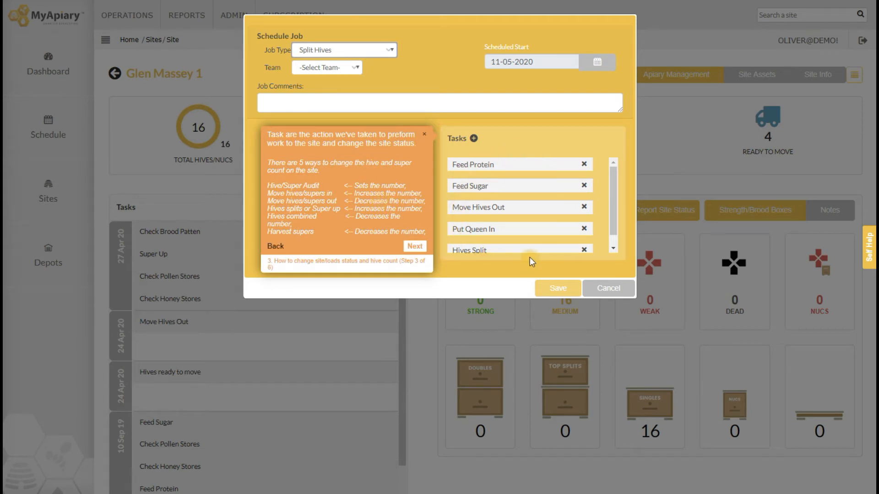
pyautogui.scroll(-1, 533, 196)
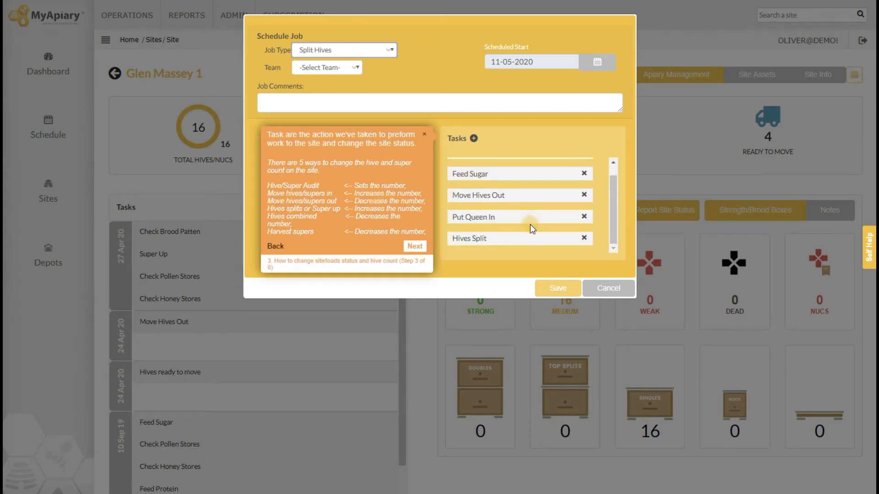
pyautogui.scroll(1, 527, 235)
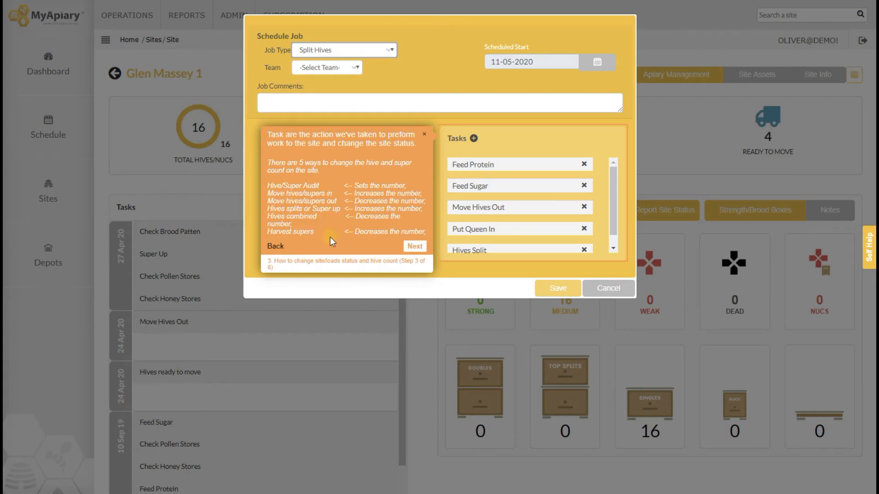
# Assign the Split Hives job to the Red Team and save it.
pyautogui.click(417, 247)
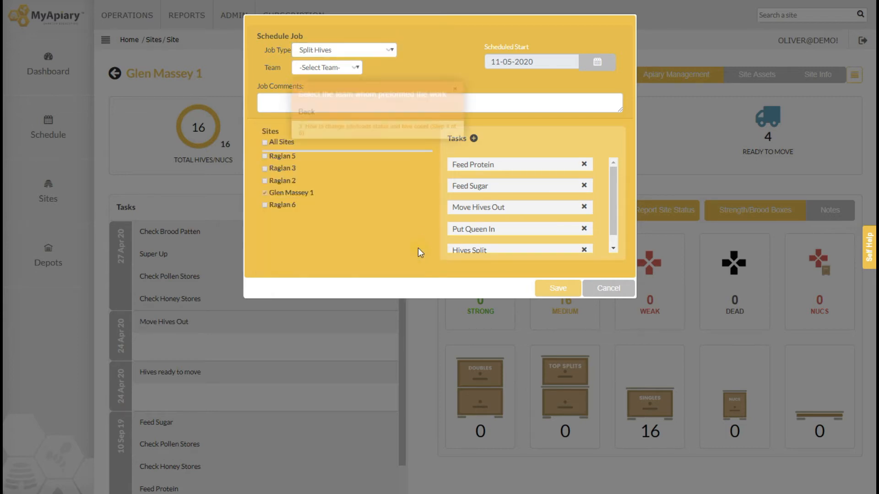
pyautogui.click(338, 70)
pyautogui.click(320, 98)
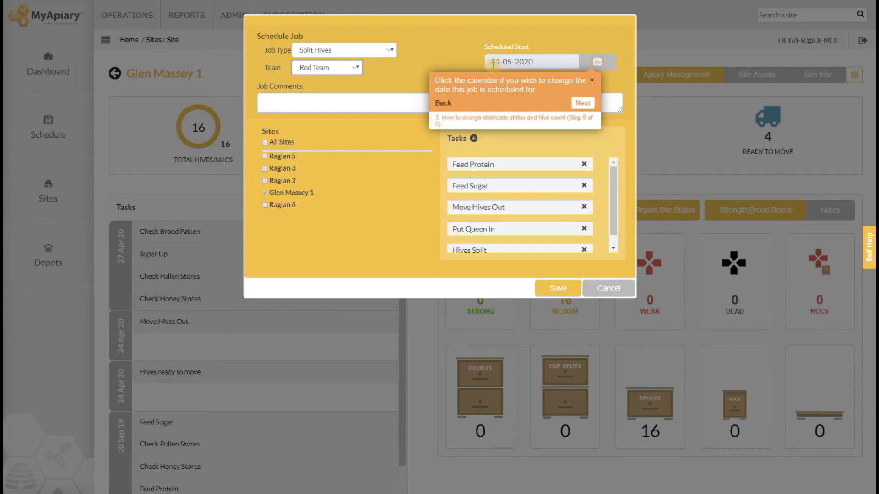
pyautogui.click(559, 289)
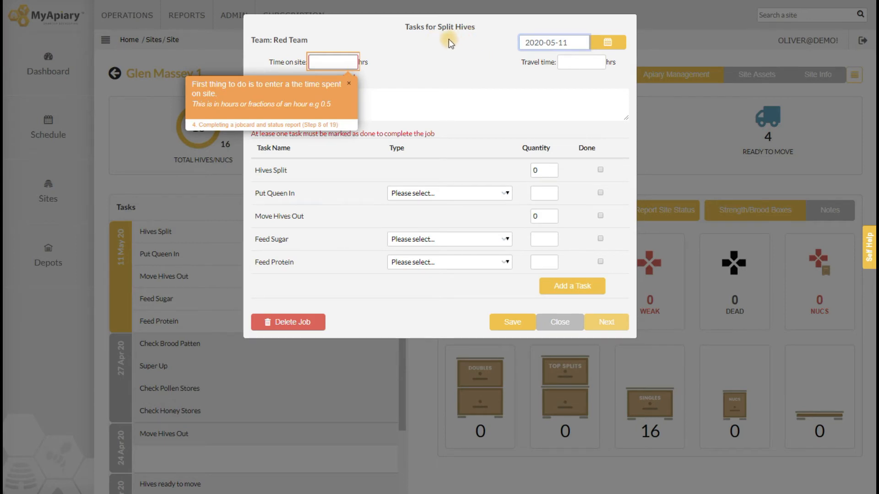
# Enter 1.5 hours on site and 2 hours of travel time, and advance the guide to the tip on adding tasks.
pyautogui.click(341, 64)
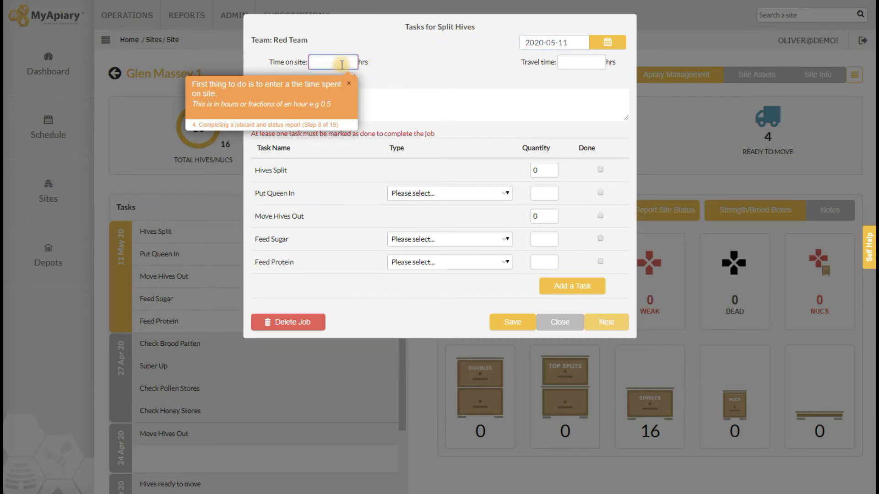
pyautogui.write('1.5')
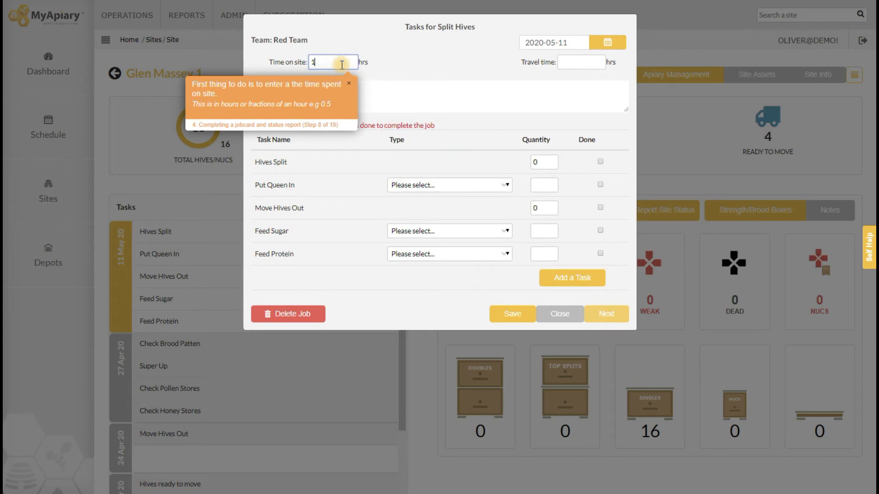
pyautogui.click(398, 69)
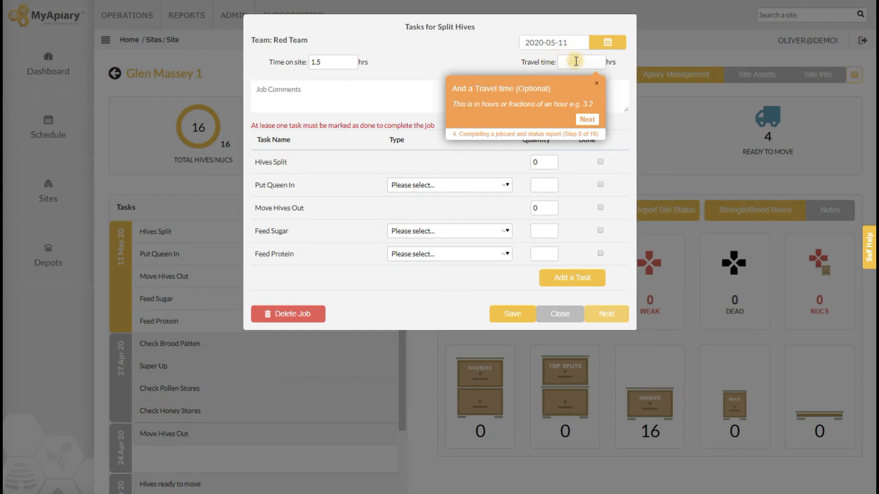
pyautogui.click(571, 64)
pyautogui.write('2')
pyautogui.click(585, 121)
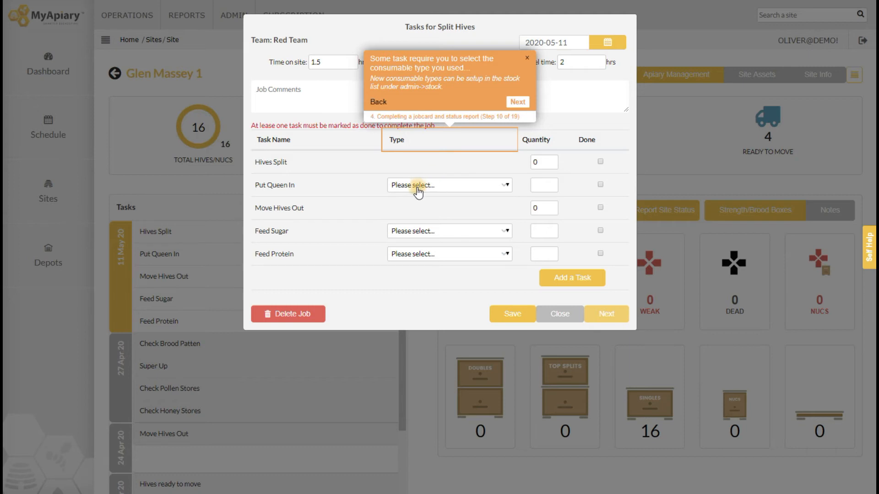
pyautogui.click(517, 102)
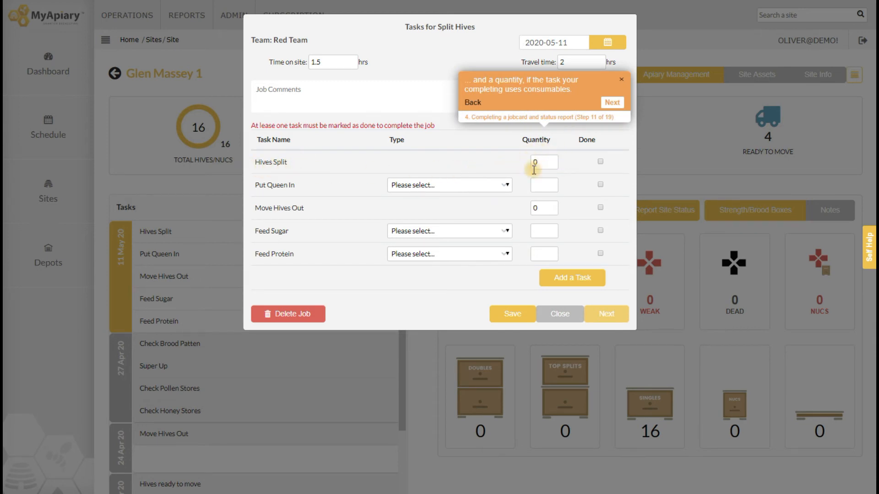
pyautogui.click(613, 102)
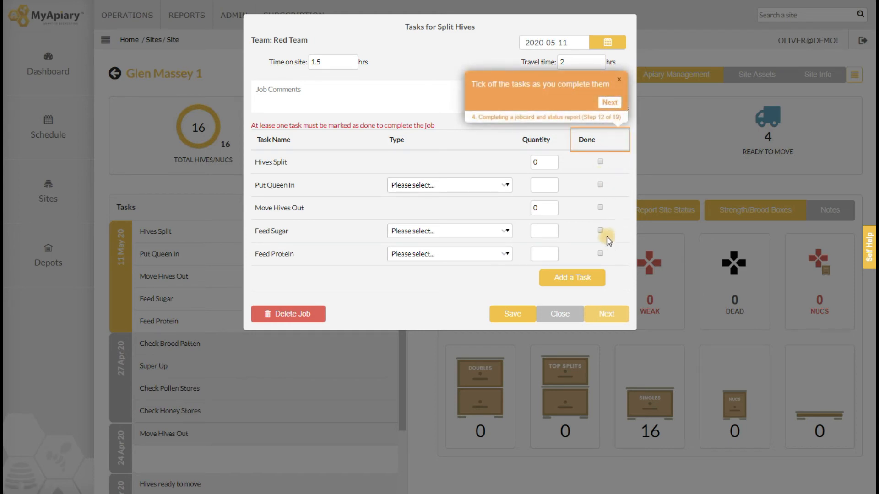
pyautogui.click(609, 104)
# Record 8 for the Hives Split task, and 8 mated queens for the Put Queen In task.
pyautogui.doubleClick(538, 163)
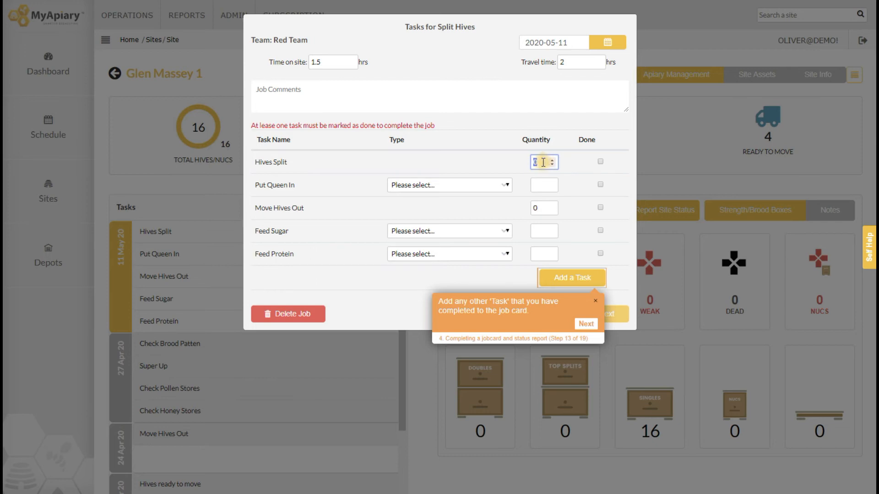
pyautogui.write('8')
pyautogui.click(486, 185)
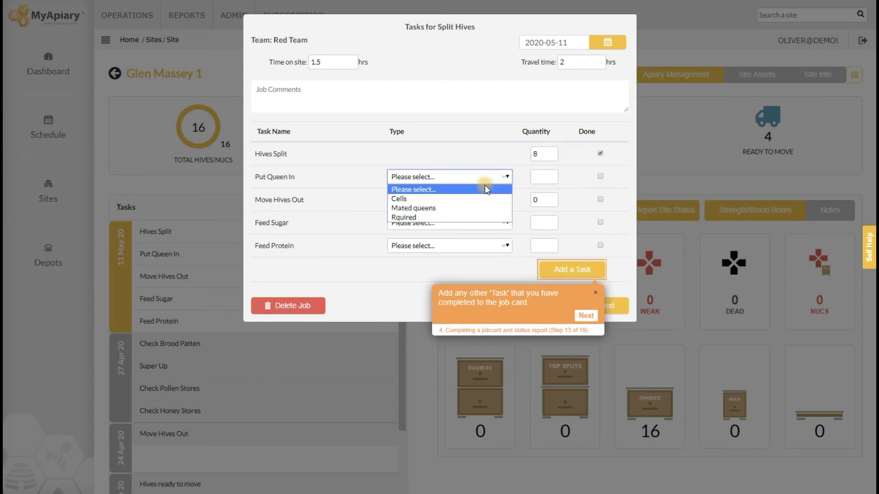
pyautogui.click(462, 208)
pyautogui.click(539, 178)
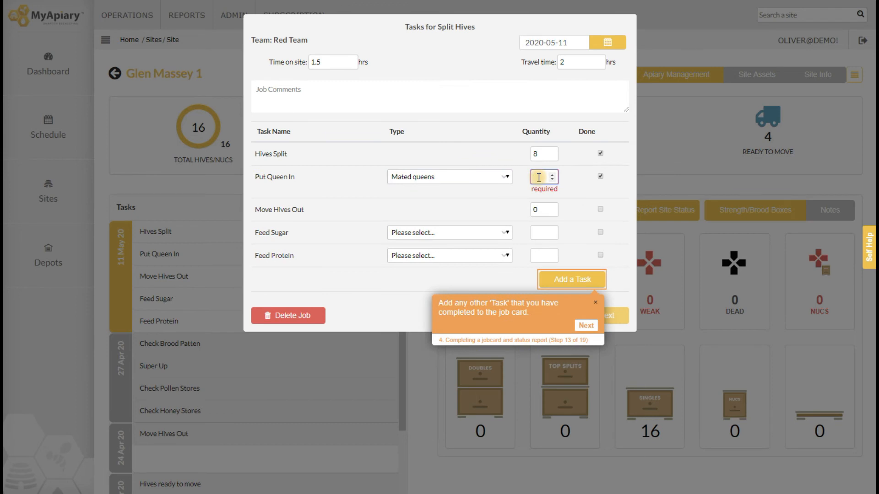
pyautogui.write('8')
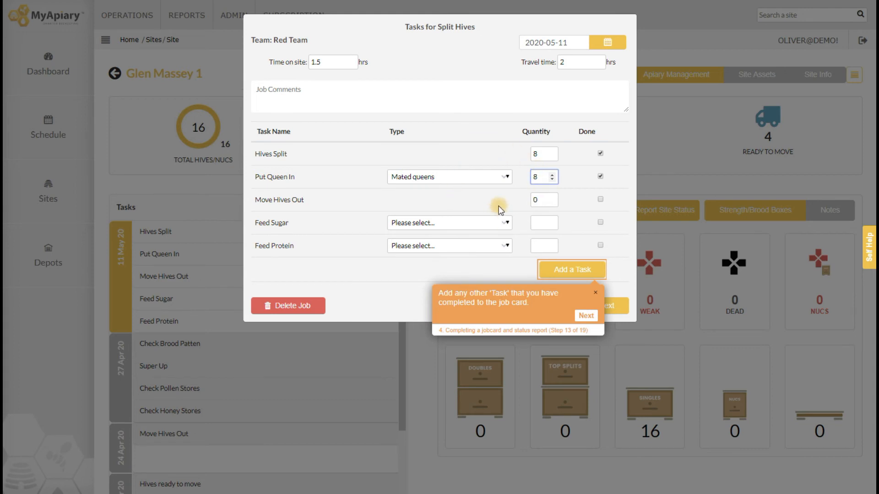
# Set the Move Hives Out quantity to 4 and add a Super Up task with a quantity of 8.
pyautogui.doubleClick(535, 201)
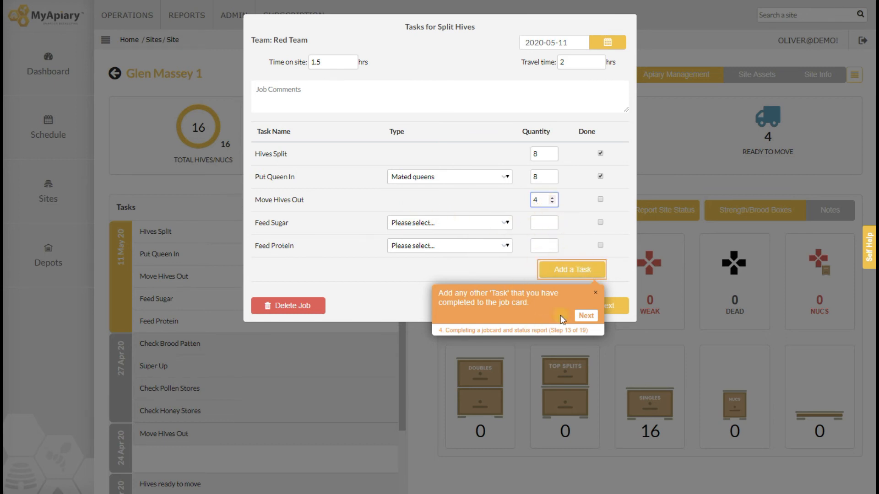
pyautogui.click(557, 276)
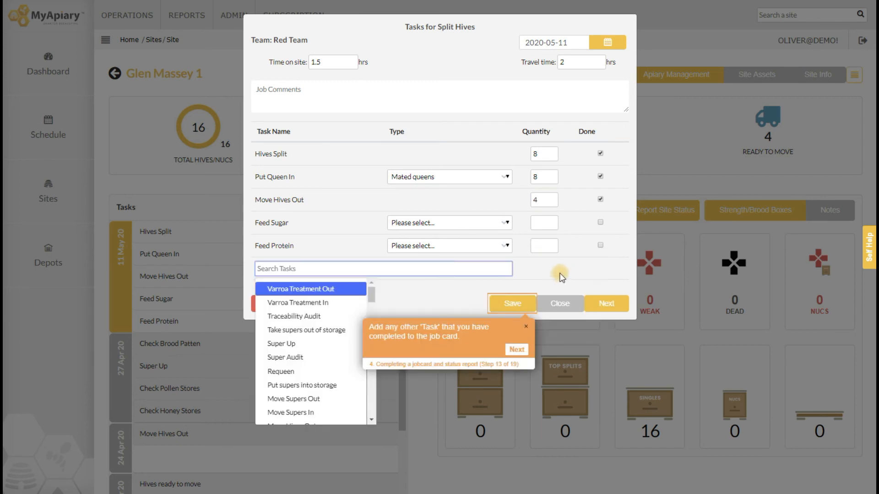
pyautogui.click(291, 344)
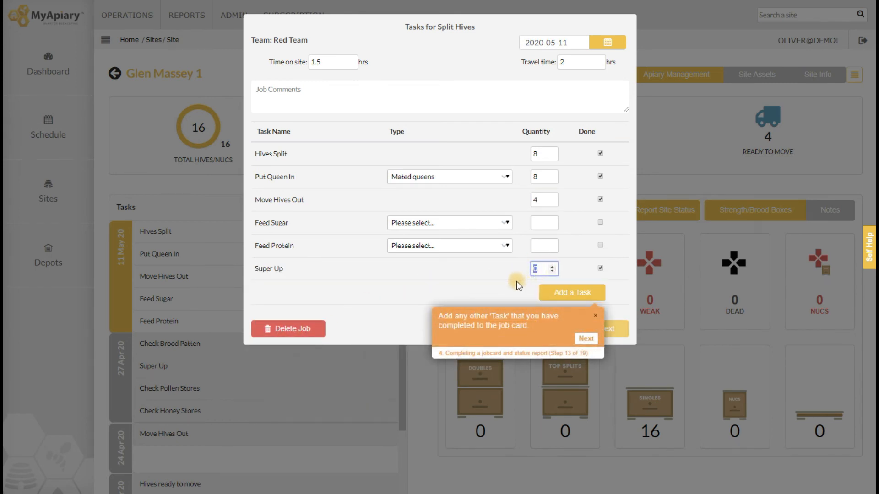
pyautogui.write('8')
# Submit the job's tasks and proceed through the observations with every answer left at No to the site status report.
pyautogui.click(584, 339)
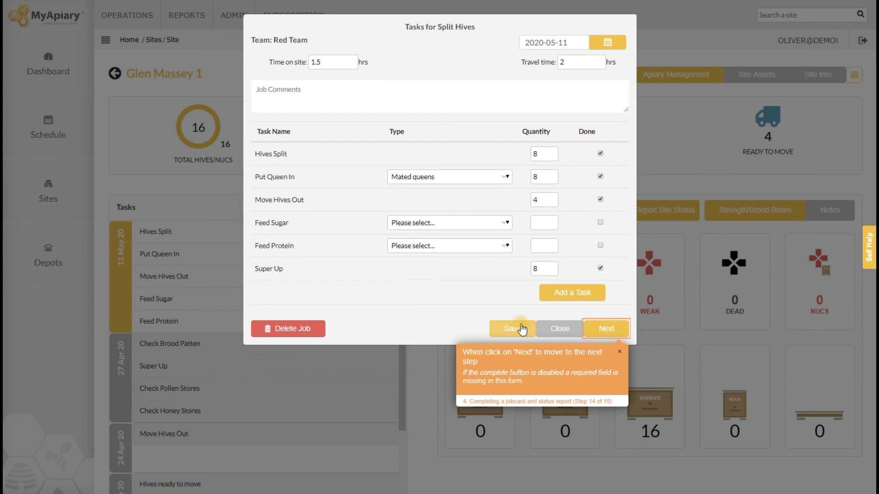
pyautogui.click(606, 336)
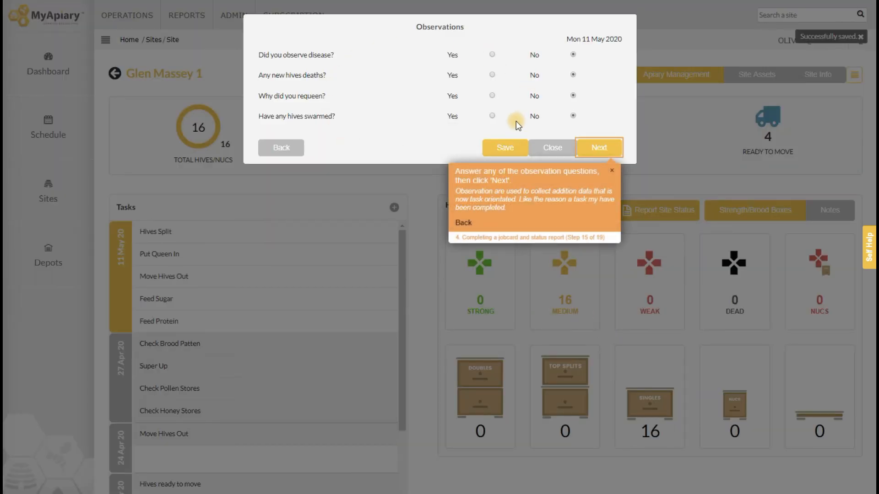
pyautogui.click(605, 151)
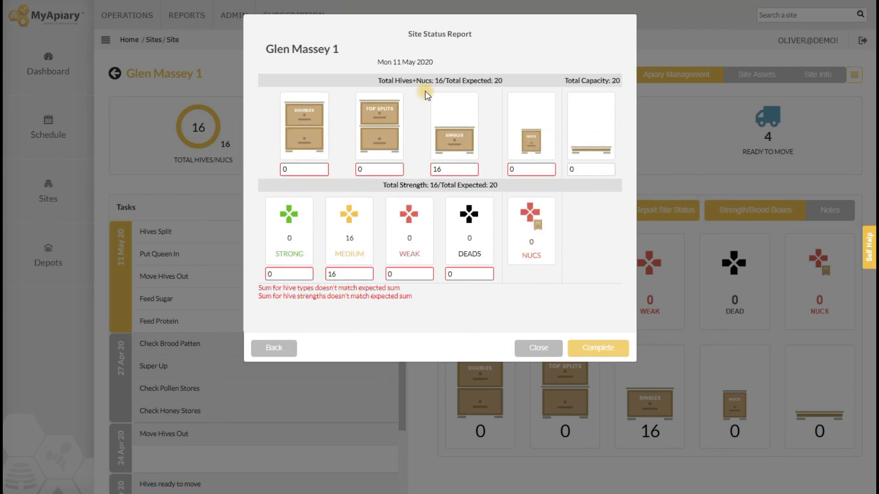
# Set the nucs count to 4 in the site status report and complete the job.
pyautogui.moveTo(434, 84); pyautogui.dragTo(442, 90)
pyautogui.doubleClick(517, 169)
pyautogui.write('8')
pyautogui.click(550, 172)
pyautogui.click(550, 172)
pyautogui.click(550, 172)
pyautogui.click(550, 172)
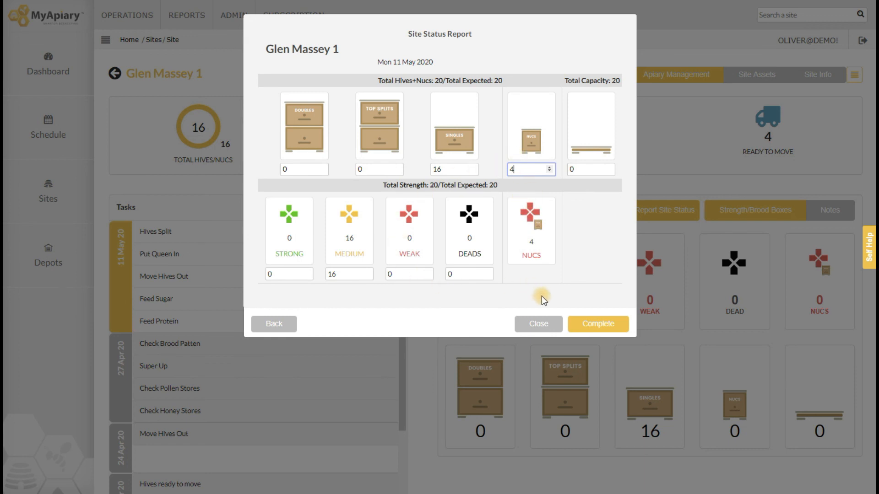
pyautogui.click(599, 323)
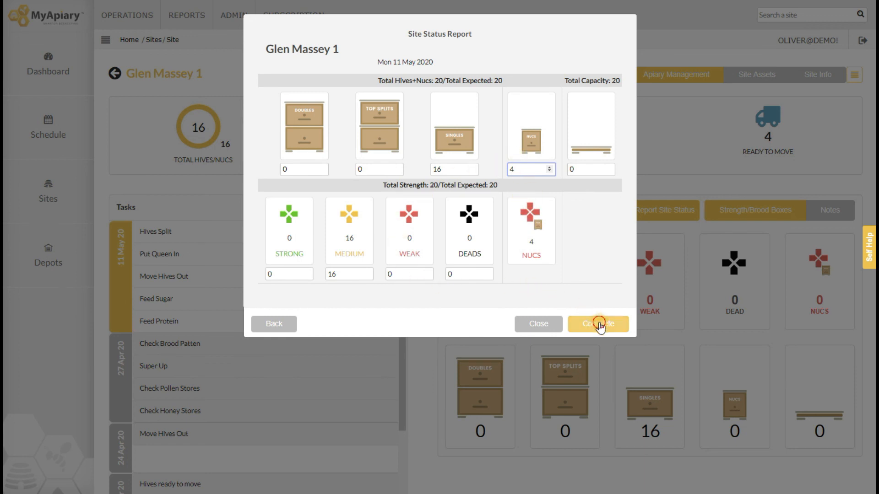